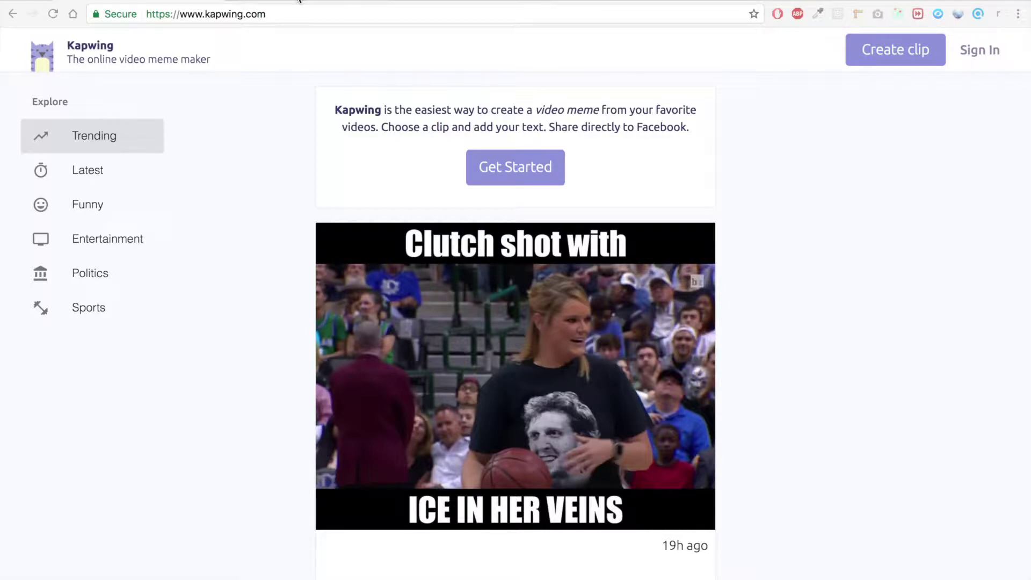
Rewind and play the Steph Curry game-winner clip on YouTube, pausing it around 0:08
{"action": "left_click", "coordinate": [299, 0]}
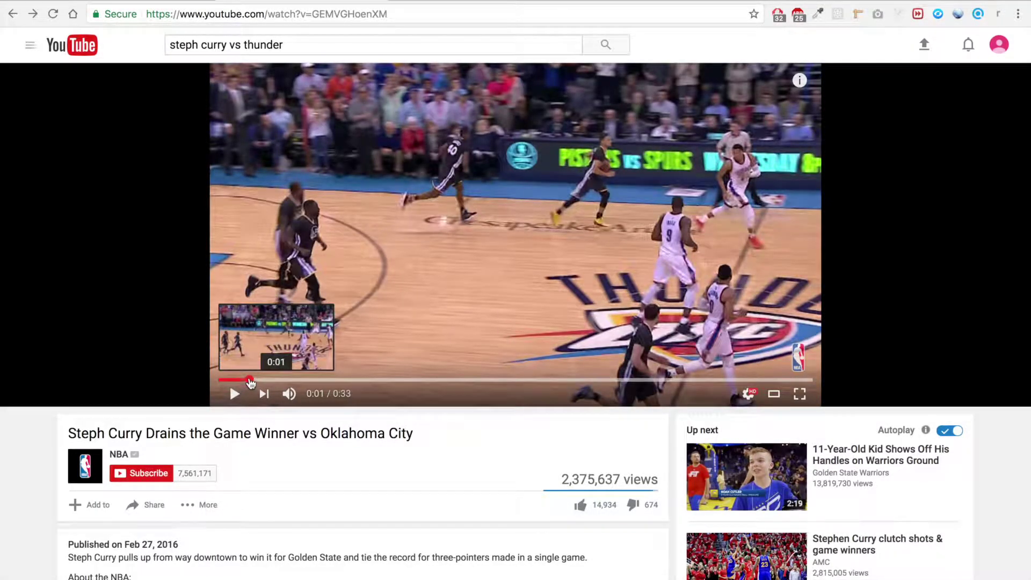
{"action": "left_click_drag", "start_coordinate": [238, 384], "coordinate": [217, 382]}
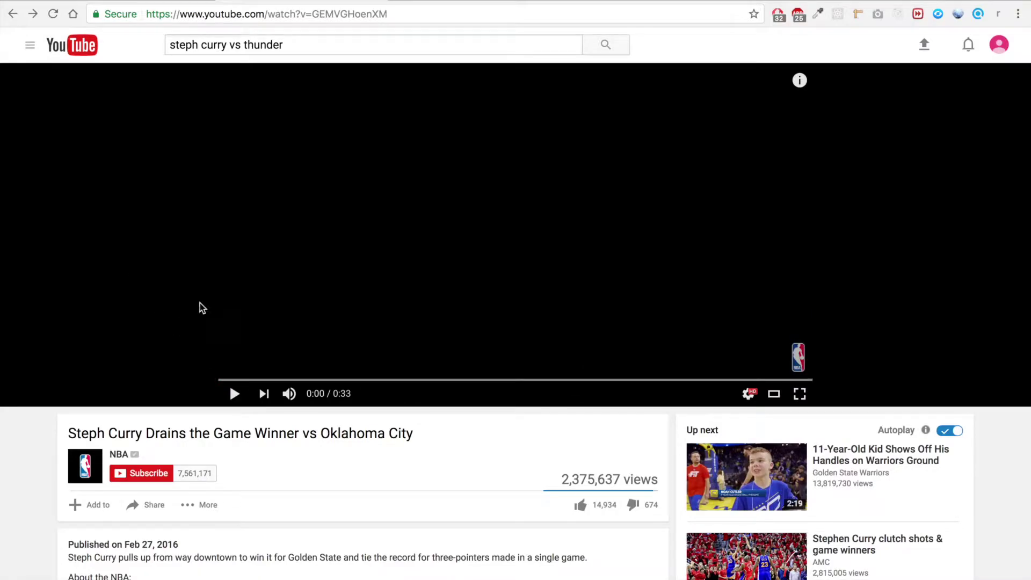
{"action": "left_click", "coordinate": [314, 301]}
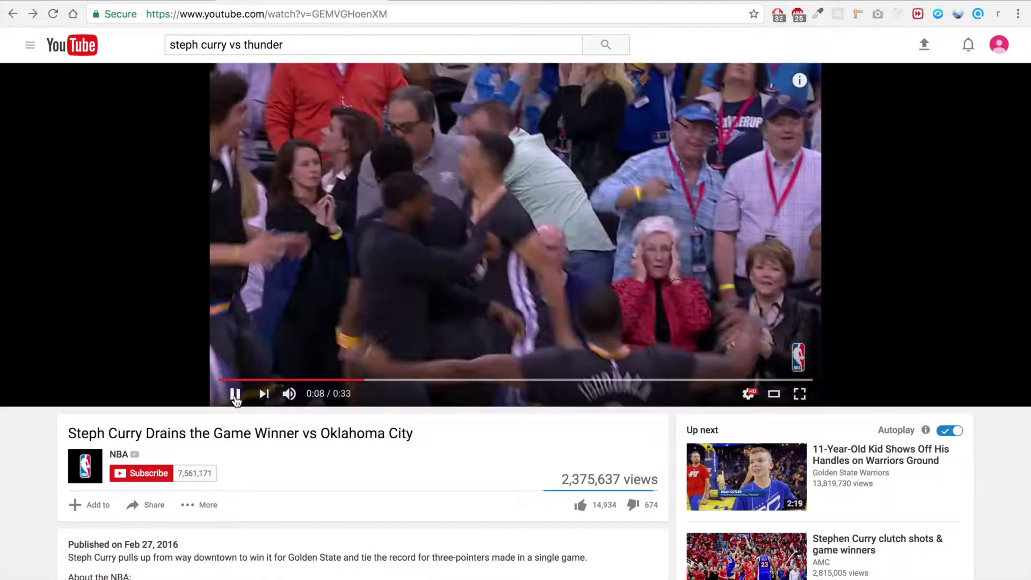
{"action": "key", "text": "space"}
Take the YouTube clip's web address and paste it into Kapwing's Video Caption Maker
{"action": "left_click", "coordinate": [254, 15]}
{"action": "key", "text": "super+c"}
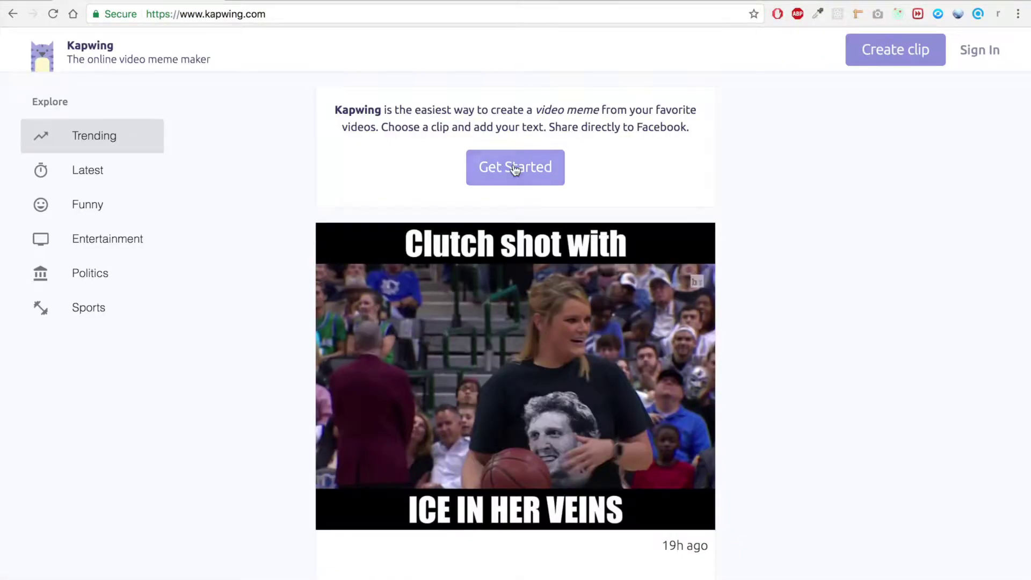
{"action": "left_click", "coordinate": [514, 169]}
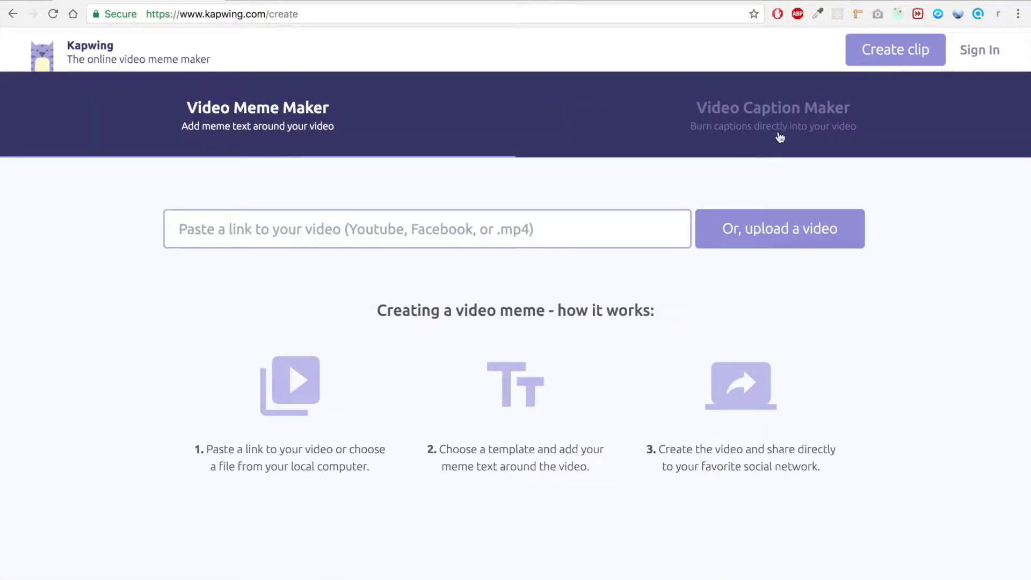
{"action": "left_click", "coordinate": [785, 124]}
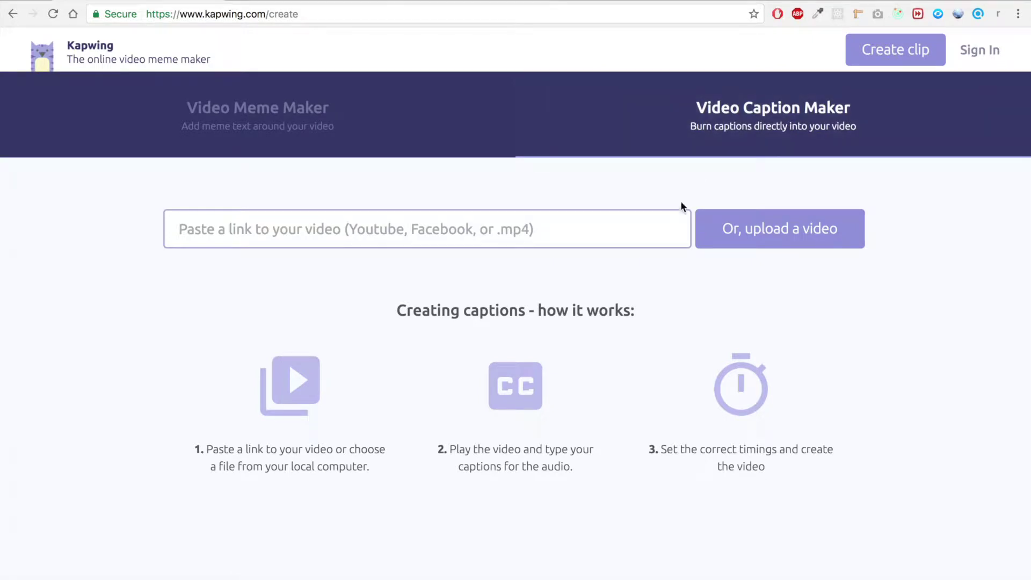
{"action": "left_click", "coordinate": [614, 229]}
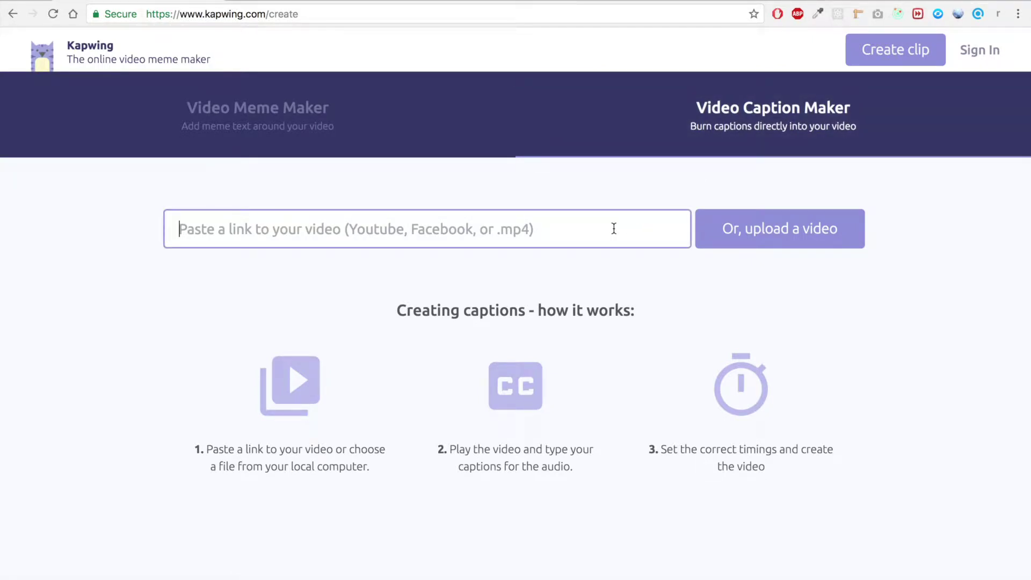
{"action": "key", "text": "super+v"}
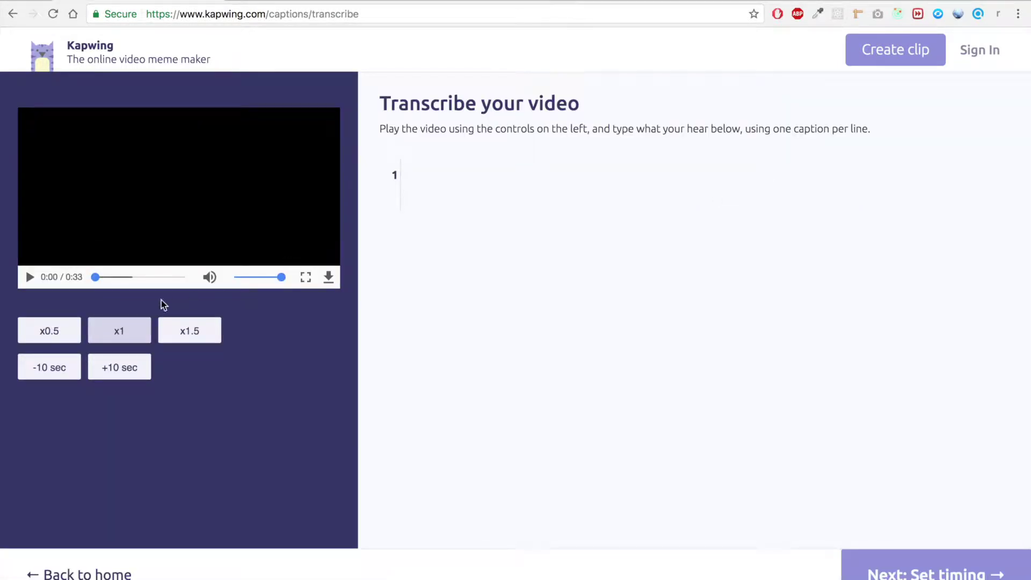
Transcribe the first line 'They do have a timeout remaining' and slow playback to half speed
{"action": "left_click", "coordinate": [31, 275]}
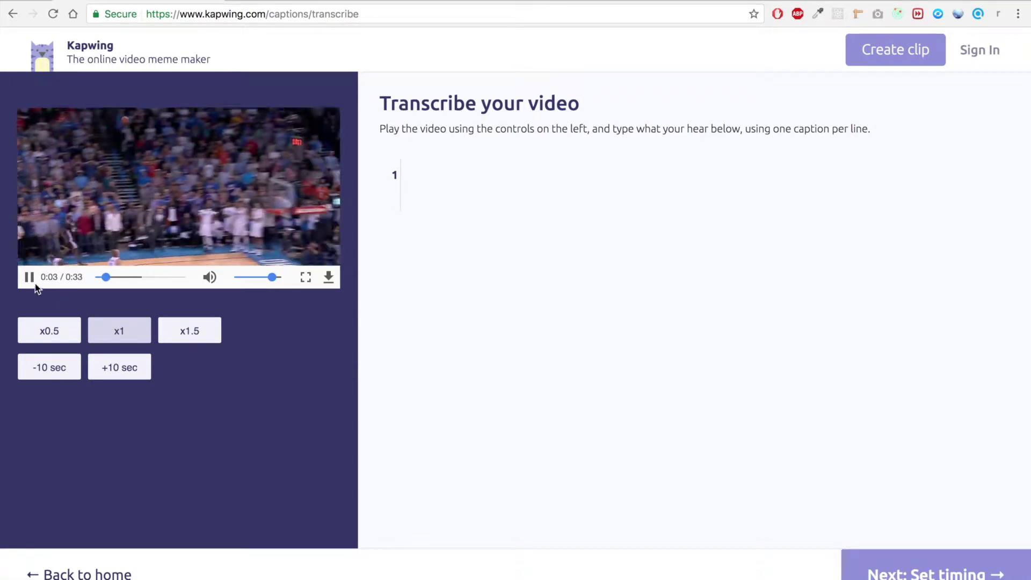
{"action": "left_click", "coordinate": [30, 277]}
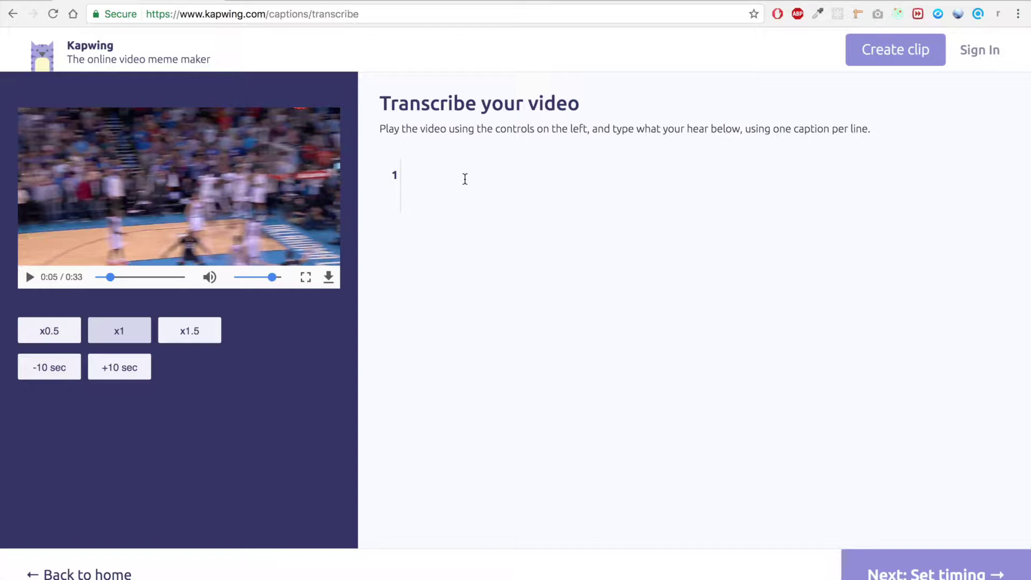
{"action": "type", "text": "They do have a time"}
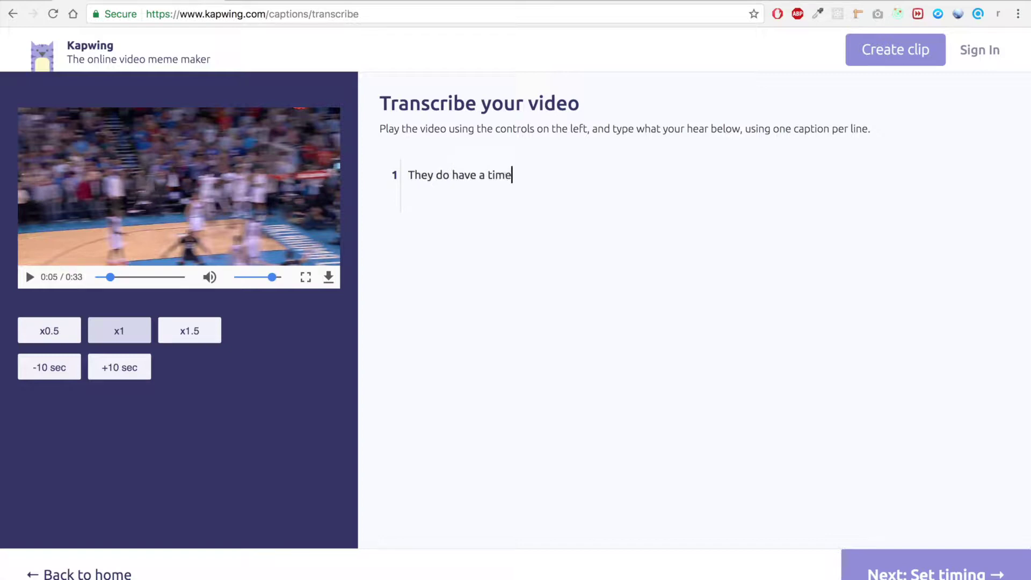
{"action": "type", "text": "out remaining"}
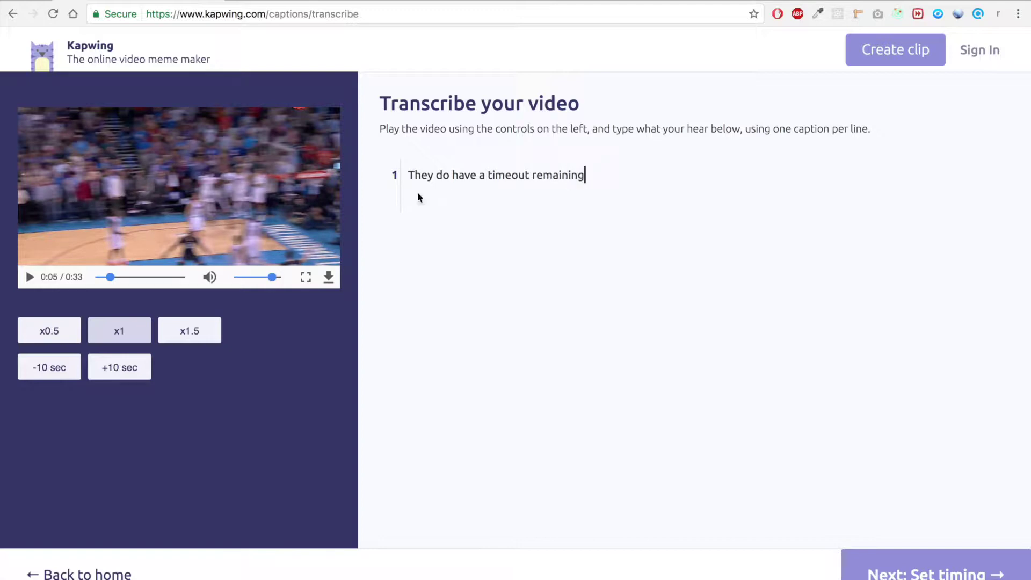
{"action": "left_click", "coordinate": [52, 338]}
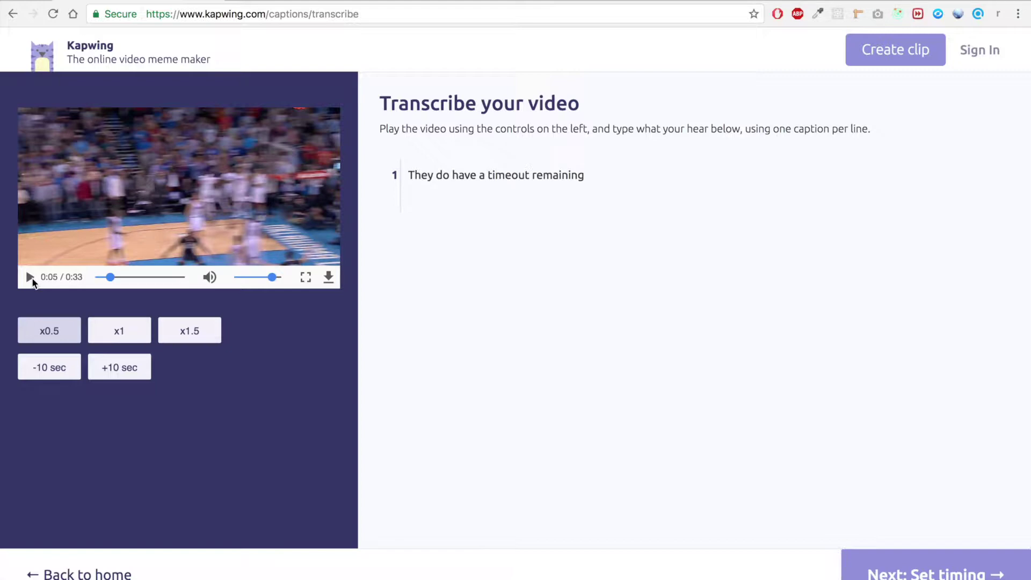
{"action": "left_click", "coordinate": [30, 277]}
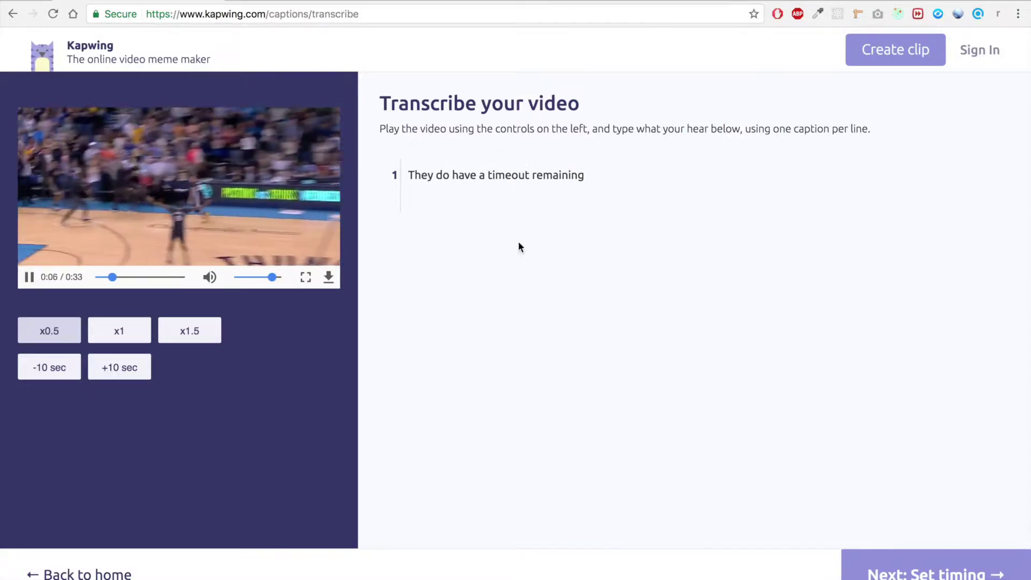
Add a second caption line 'Bang, oh what a shot from Curry!!' and pause the clip
{"action": "left_click", "coordinate": [612, 181]}
{"action": "key", "text": "Return"}
{"action": "type", "text": "Bnag"}
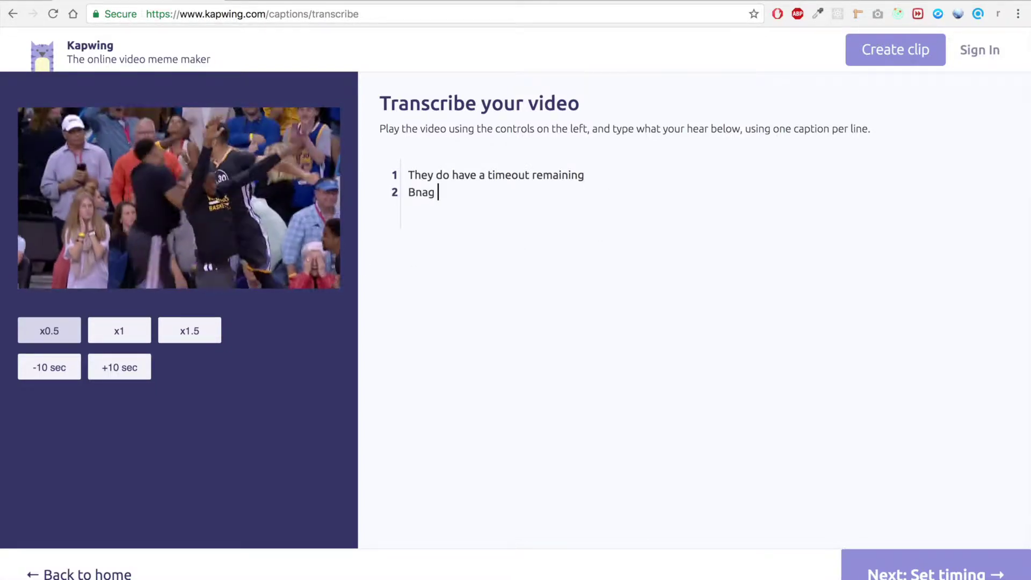
{"action": "key", "text": "BackSpace"}
{"action": "key", "text": "BackSpace"}
{"action": "key", "text": "BackSpace"}
{"action": "type", "text": "ang, o"}
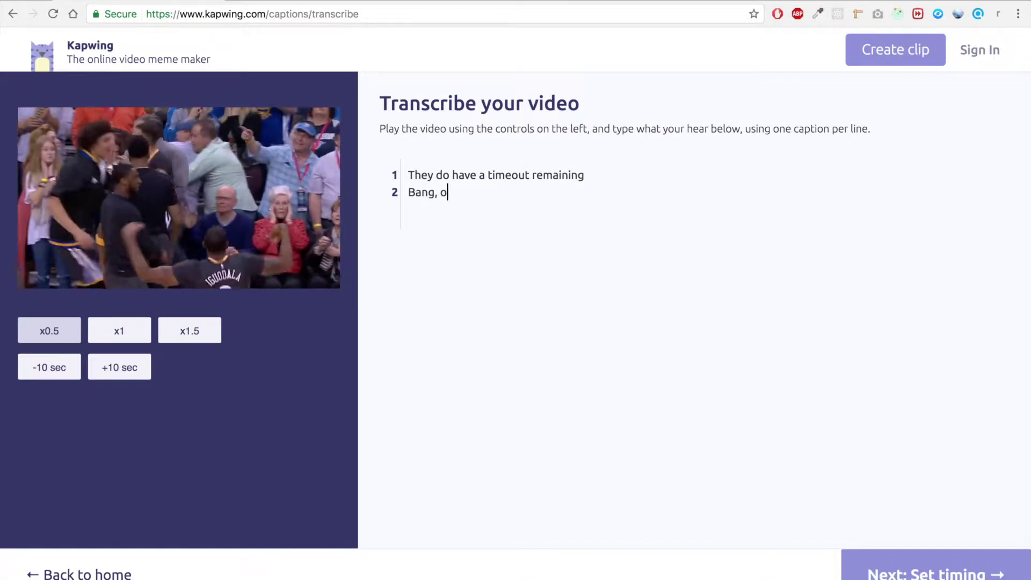
{"action": "type", "text": "h what a shot from Curry!!"}
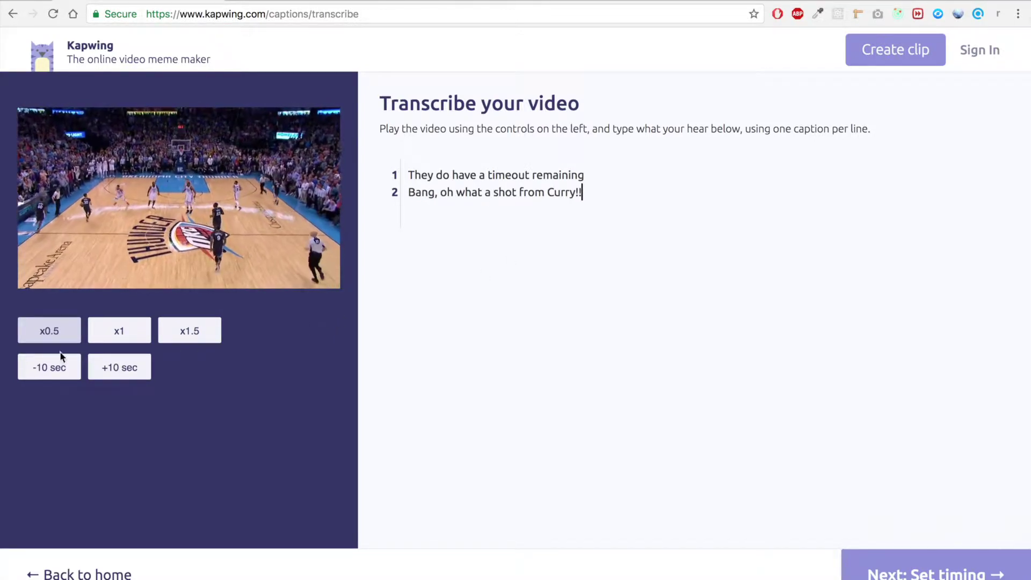
{"action": "mouse_move", "coordinate": [81, 262]}
{"action": "left_click", "coordinate": [29, 277]}
Replace the whole transcript with the six caption lines copied from Sublime Text
{"action": "key", "text": "super+Tab"}
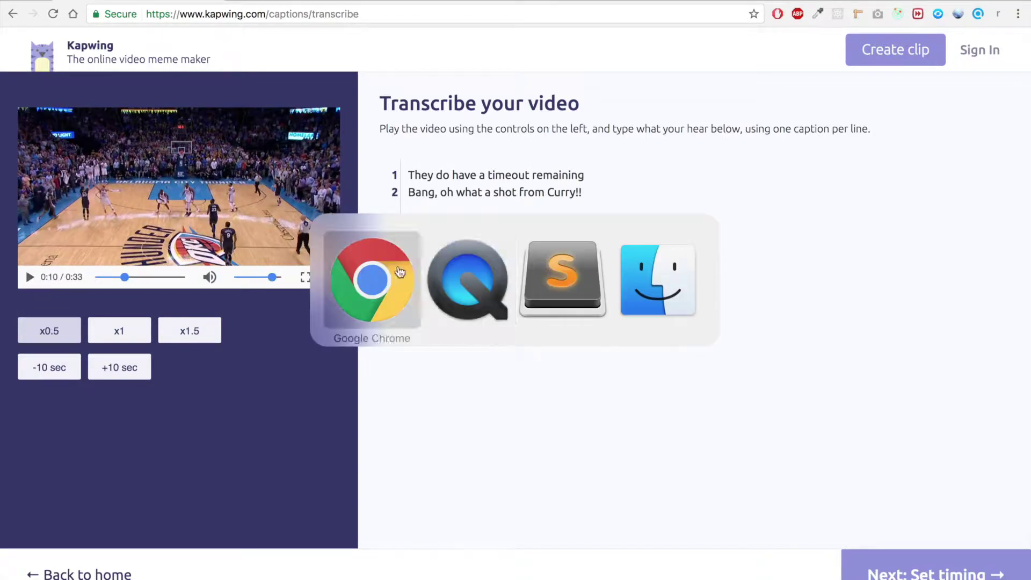
{"action": "left_click", "coordinate": [551, 282]}
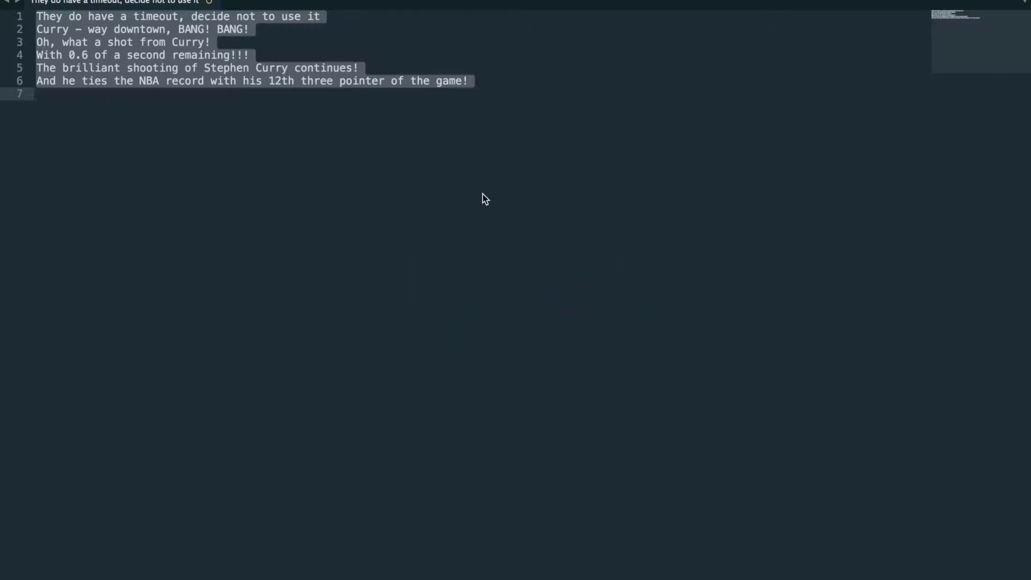
{"action": "key", "text": "super+Tab"}
{"action": "key", "text": "super+a"}
{"action": "type", "text": "They do have a timeout, decide not to use it Curry - way downtown, BANG! BANG! Oh, what a shot from Curry! With 0.6 of a second remaining!!! The brilliant shooting of Stephen Curry continues! And he ties the NBA record with his 12th three pointer of the game!"}
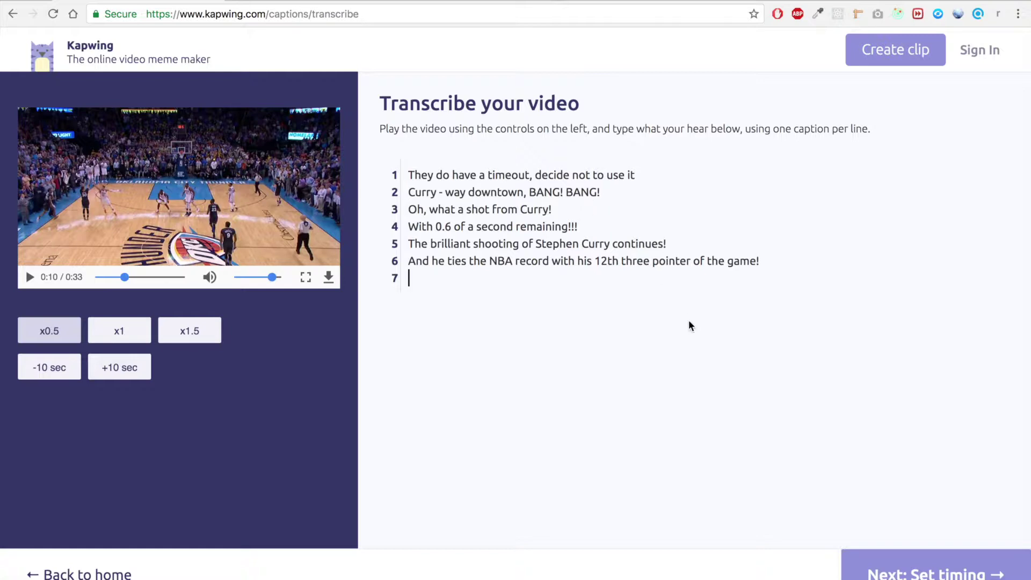
Proceed with 'Next: Set timing' to list the six captions for timing
{"action": "left_click", "coordinate": [906, 569]}
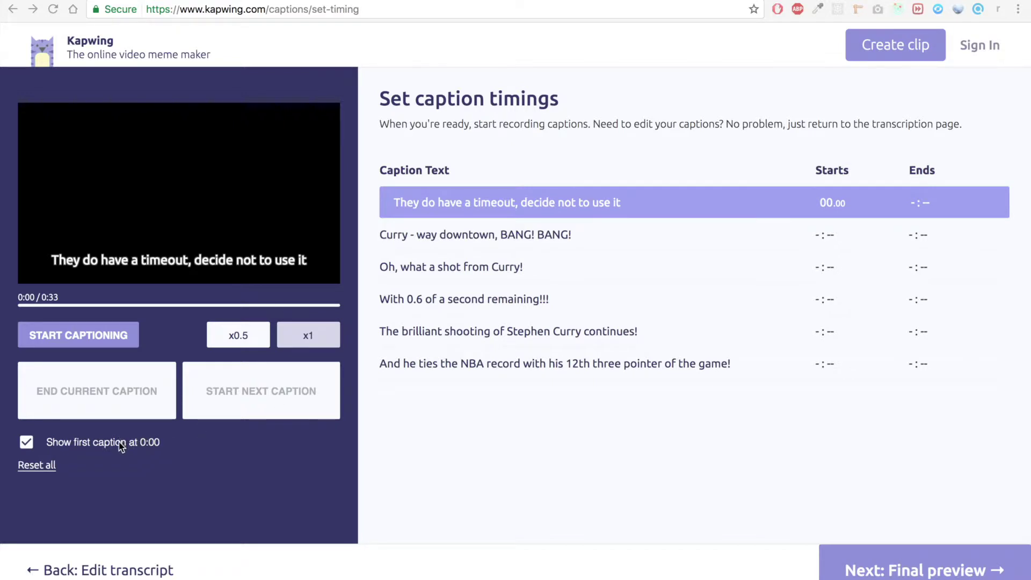
Turn off 'Show first caption at 0:00', play the video and time the first three captions
{"action": "left_click", "coordinate": [26, 446]}
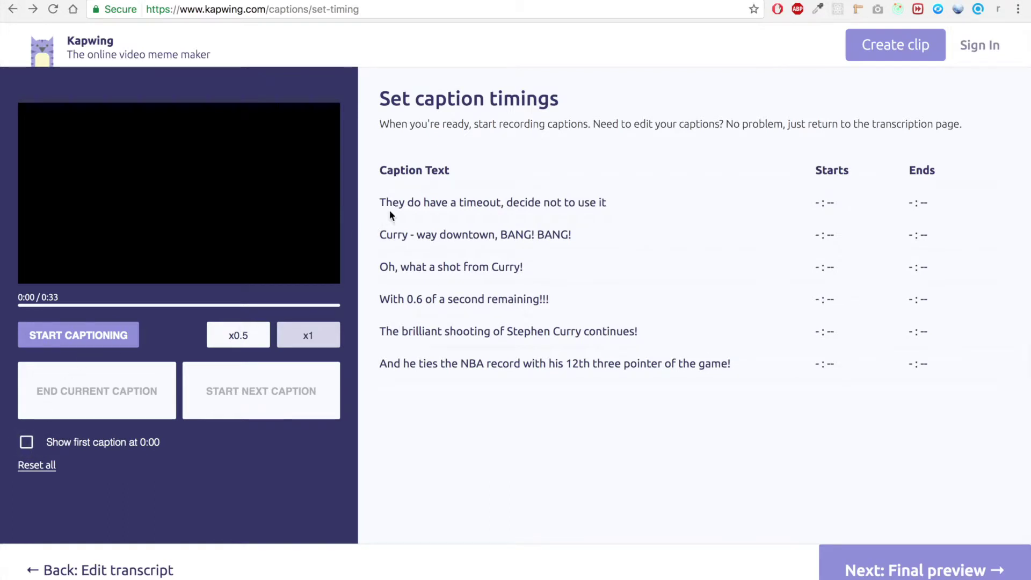
{"action": "left_click", "coordinate": [88, 339]}
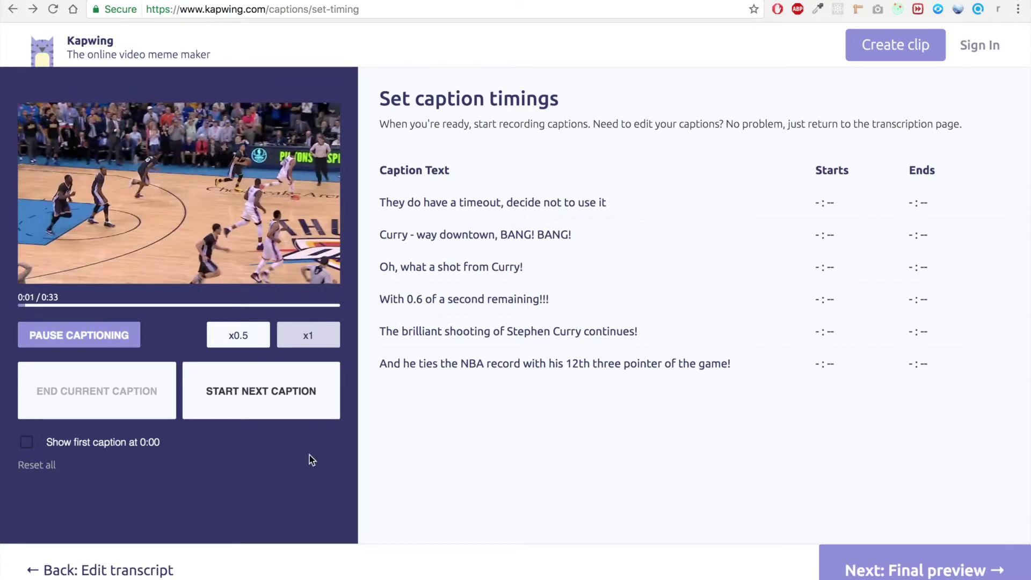
{"action": "left_click", "coordinate": [266, 393]}
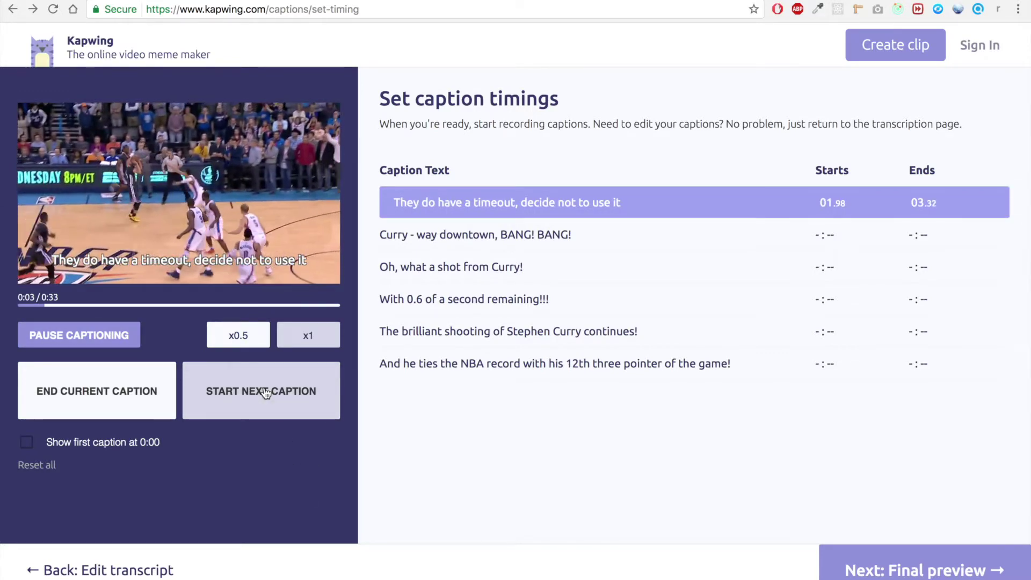
{"action": "left_click", "coordinate": [266, 392]}
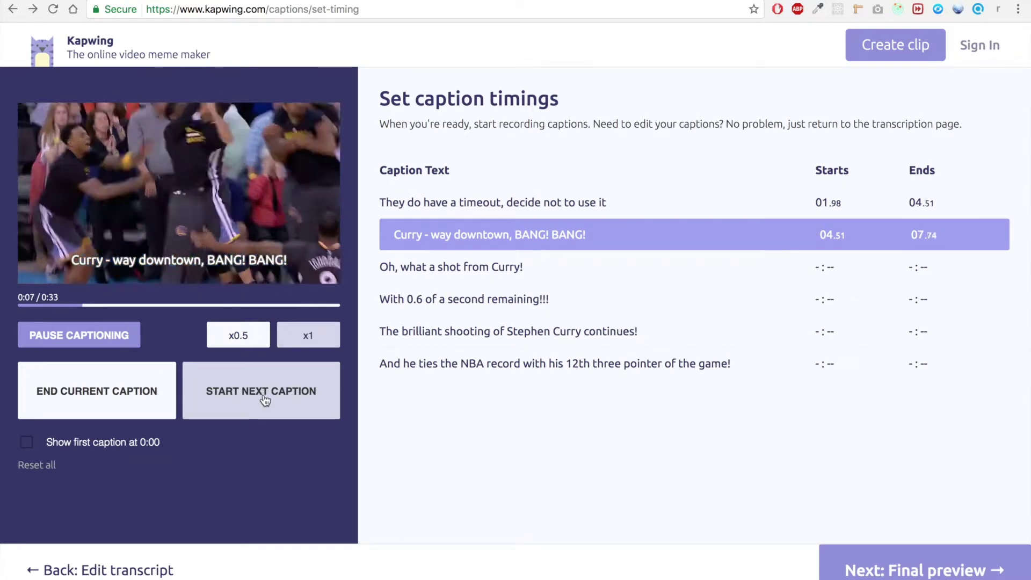
{"action": "left_click", "coordinate": [265, 397]}
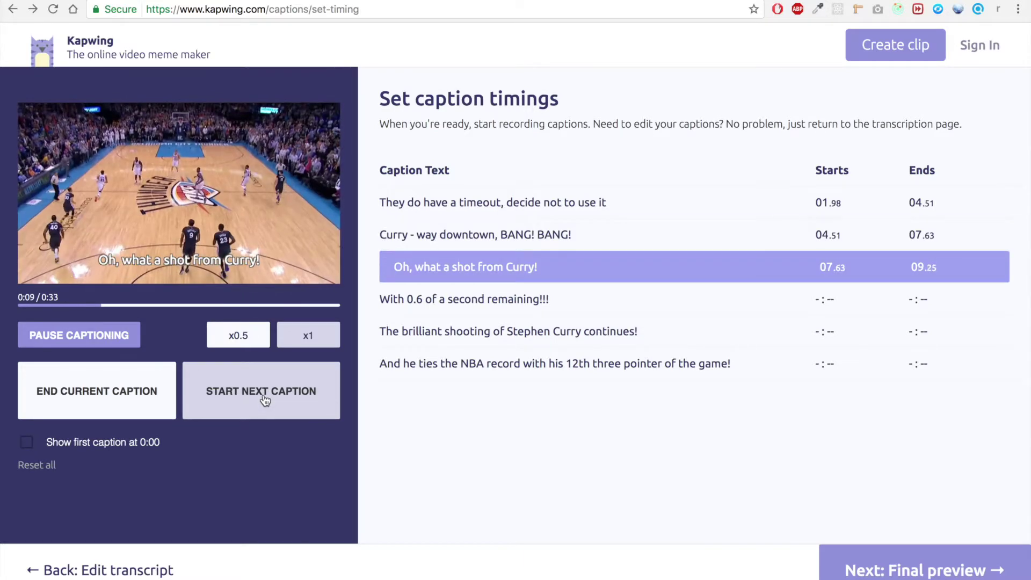
Time the remaining captions through the NBA-record line, finishing at 23.61, and open the final preview
{"action": "left_click", "coordinate": [266, 397]}
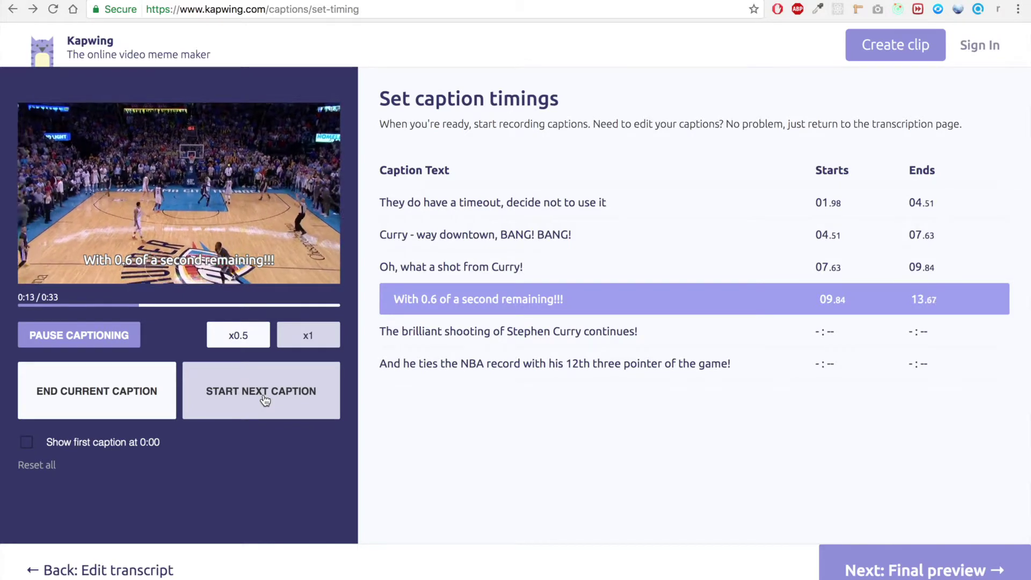
{"action": "left_click", "coordinate": [265, 398]}
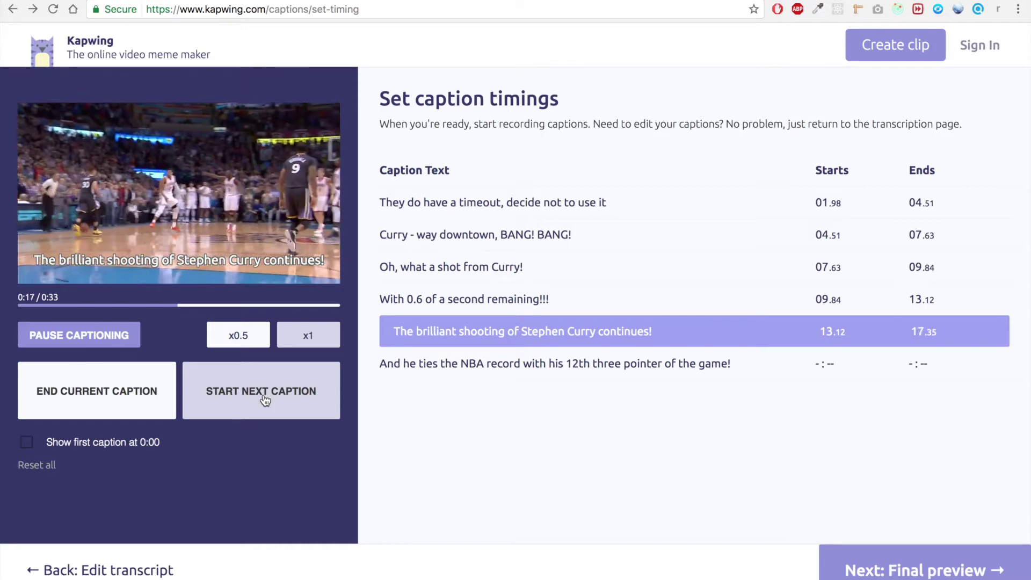
{"action": "left_click", "coordinate": [264, 399]}
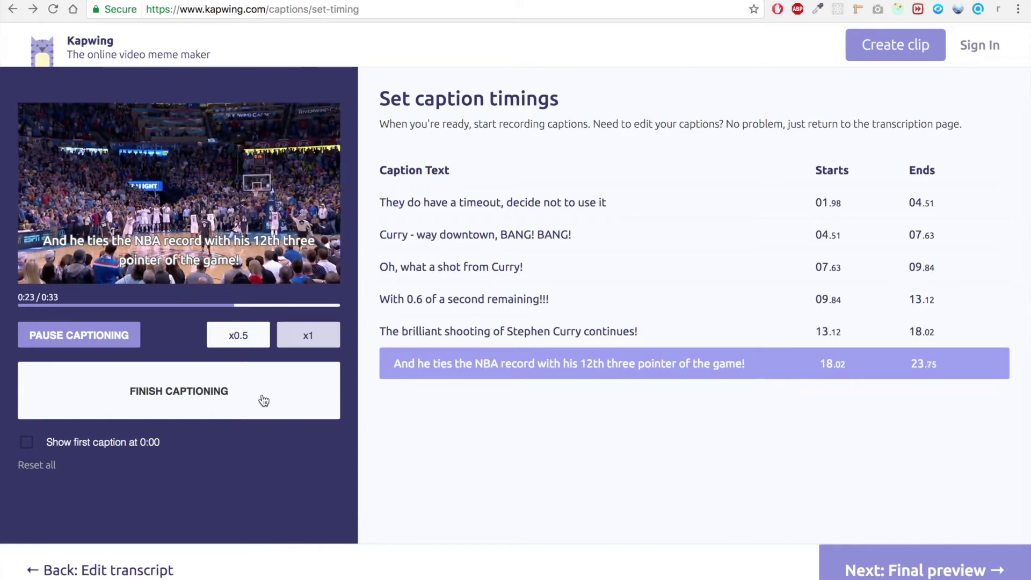
{"action": "left_click", "coordinate": [264, 400]}
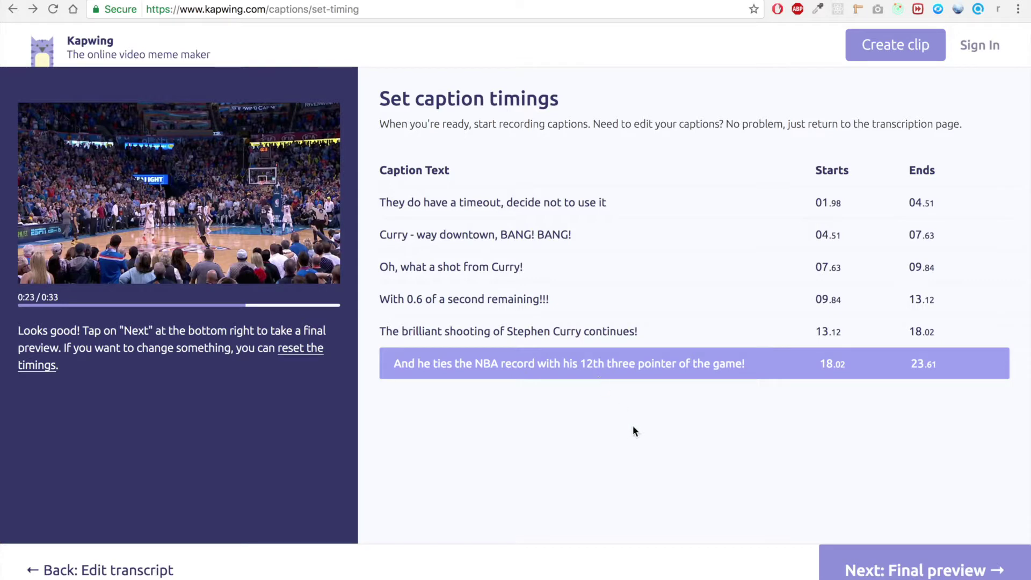
{"action": "left_click", "coordinate": [904, 574]}
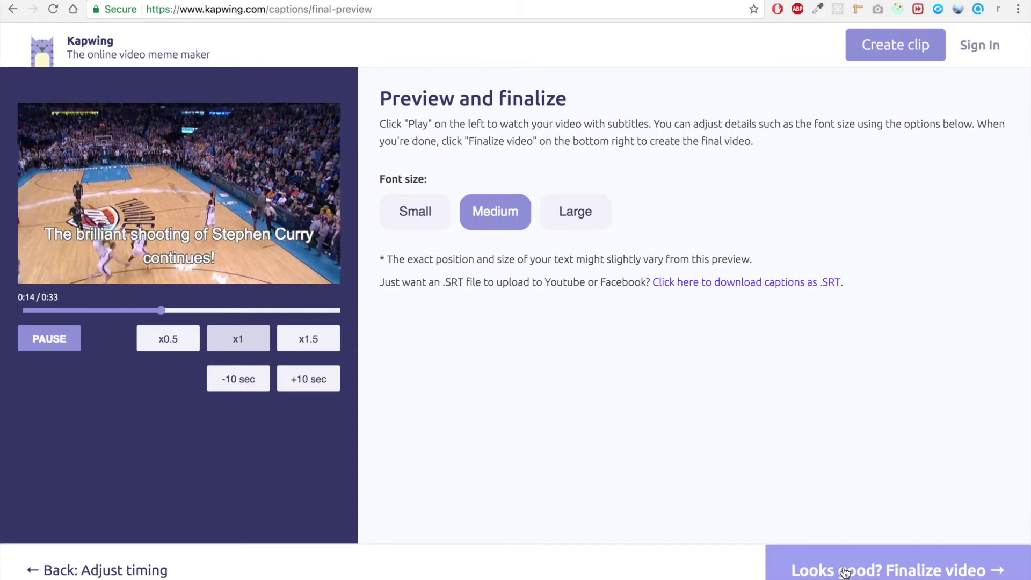
Finalize the captioned video and wait for Kapwing to finish processing it
{"action": "left_click", "coordinate": [845, 573]}
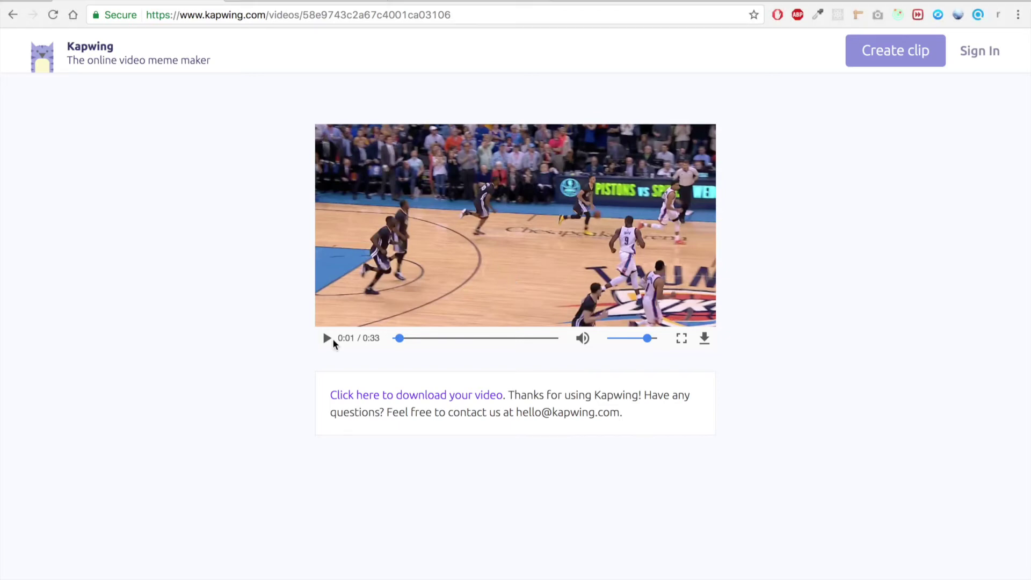
Play the finished 0:33 video and check captions like 'Curry - way downtown, BANG! BANG!' appear
{"action": "left_click", "coordinate": [328, 339]}
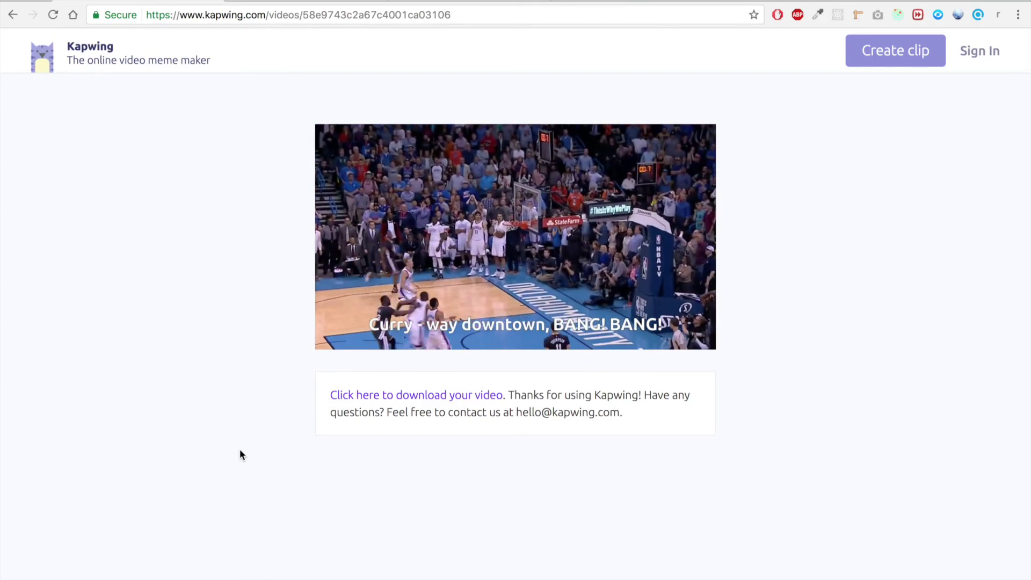
{"action": "mouse_move", "coordinate": [703, 352]}
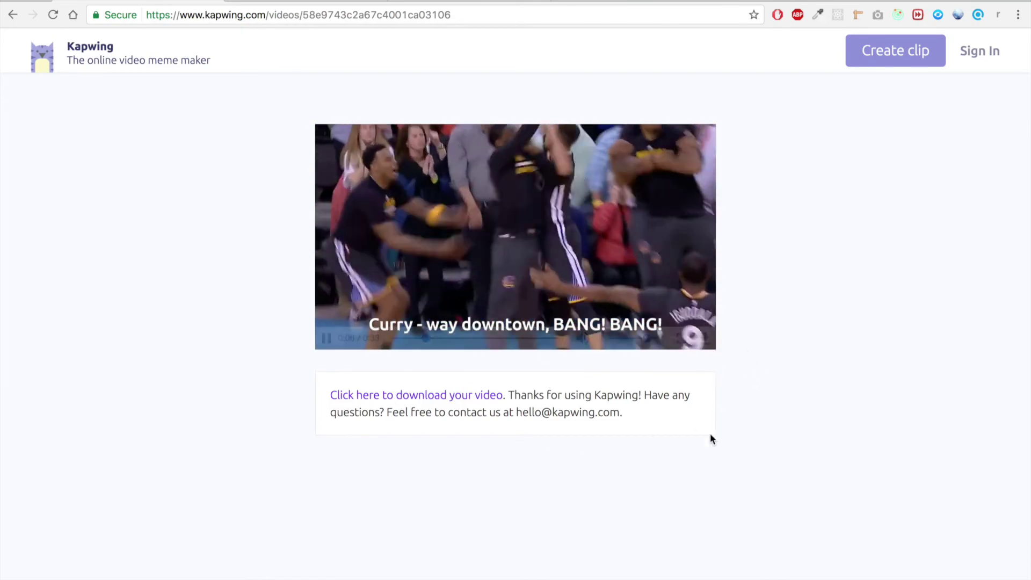